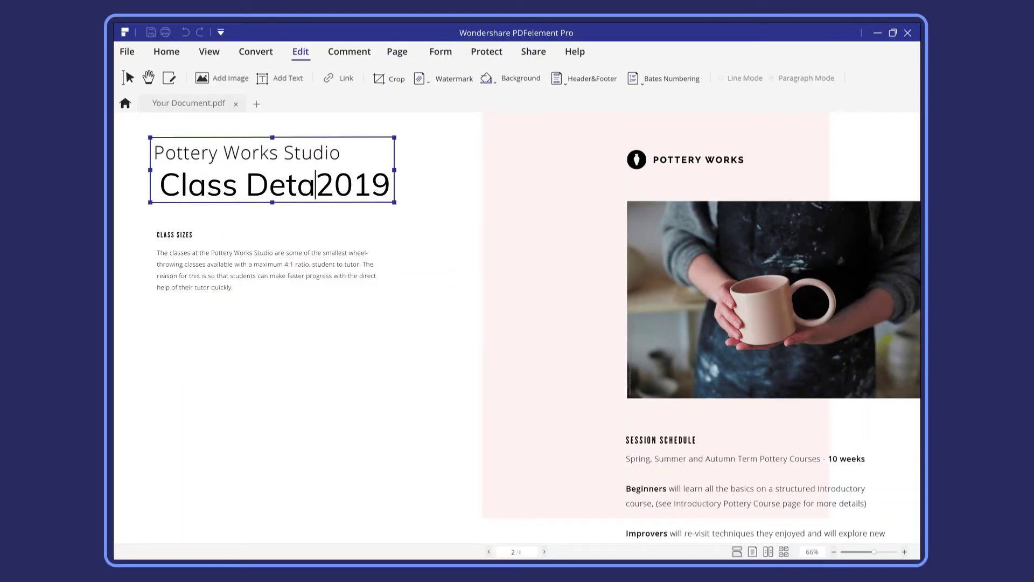
pyautogui.write('ils')
# - Select and delete 'Class Details' so the Pottery Works Studio heading reads '2019'
pyautogui.hotkey('shift', 'Home')
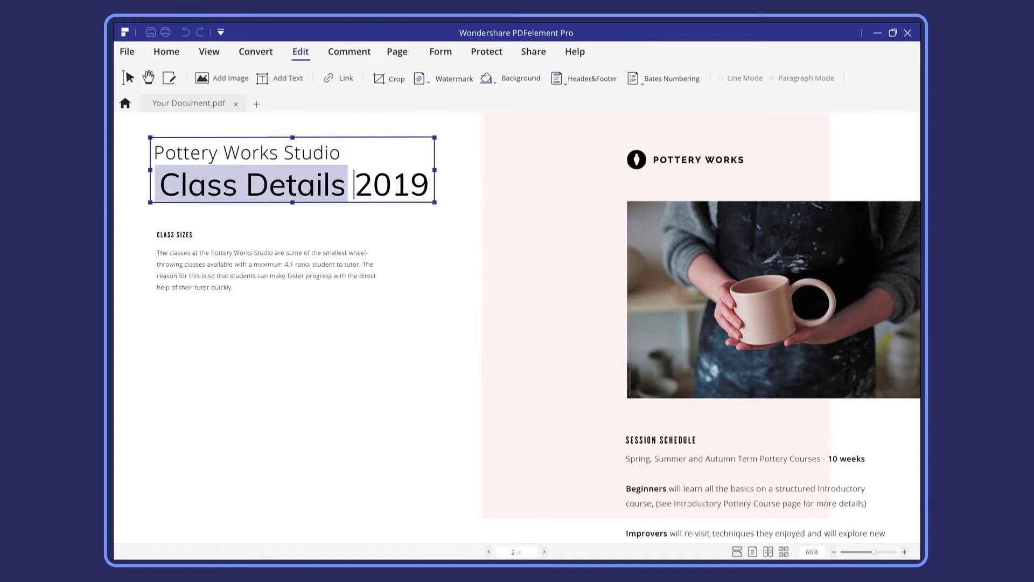
pyautogui.press('BackSpace')
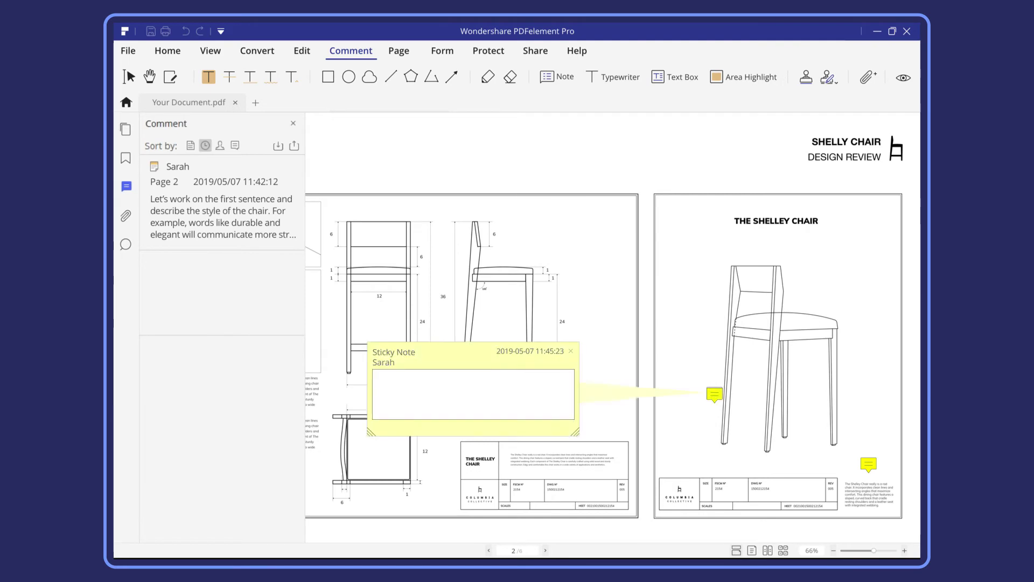
pyautogui.write('“ Looks great! Can I also see the mockup of the table hei')
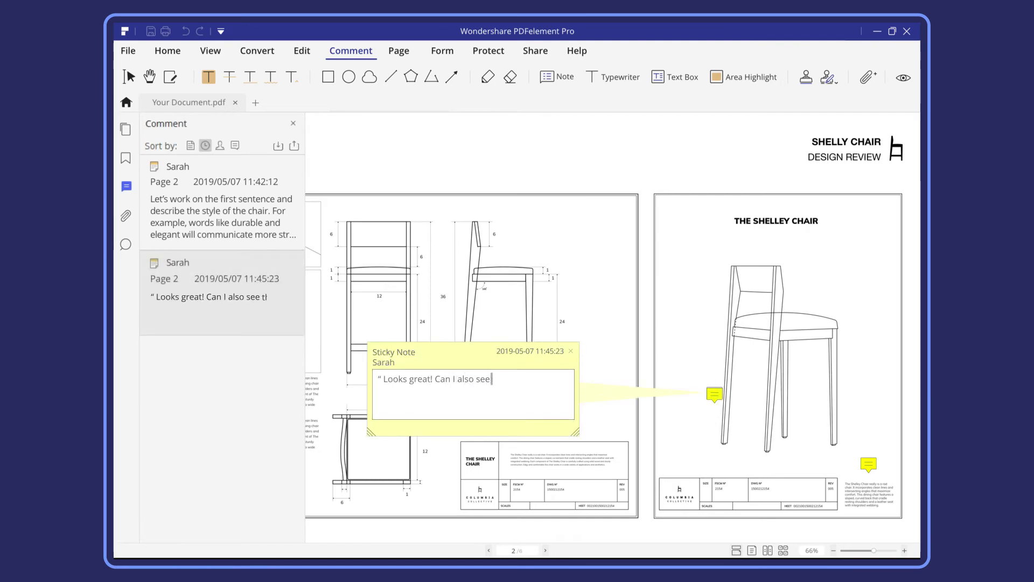
pyautogui.write('ght option for this des')
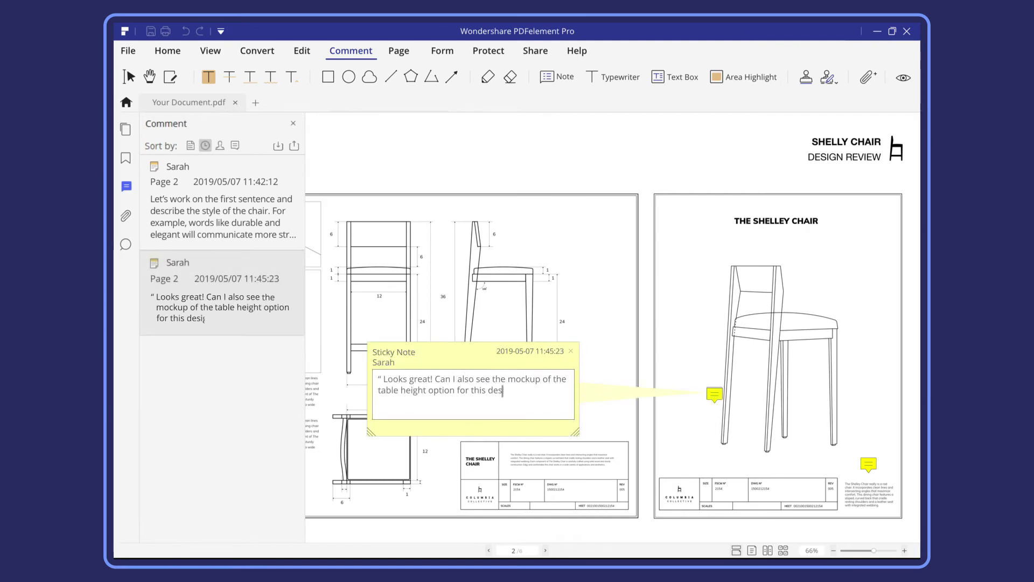